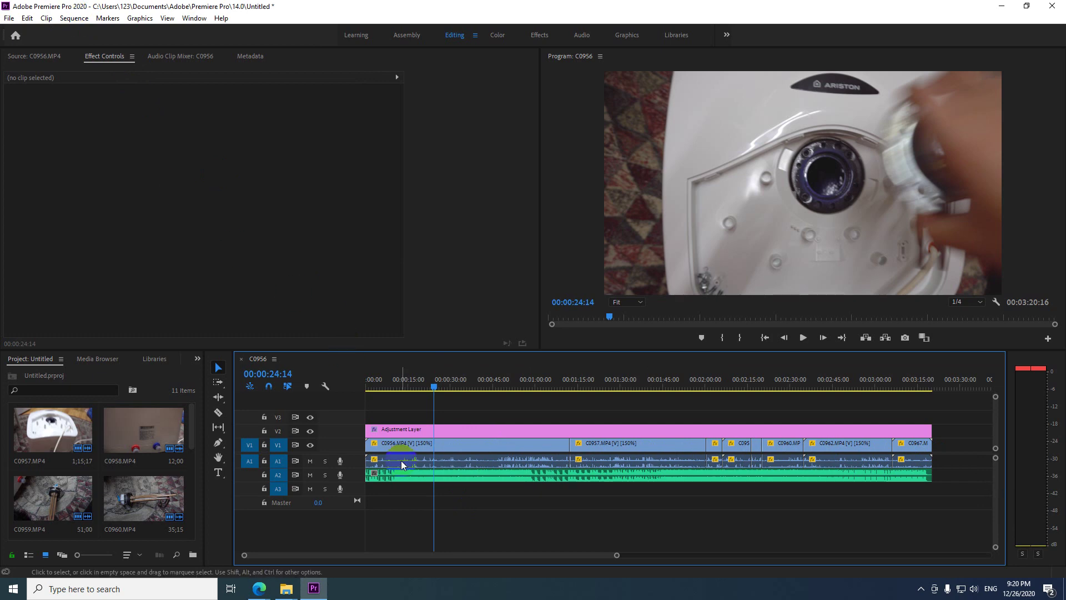
- Select the C0956.MP4 clip and heighten the A1 track to show larger waveforms
click(424, 445)
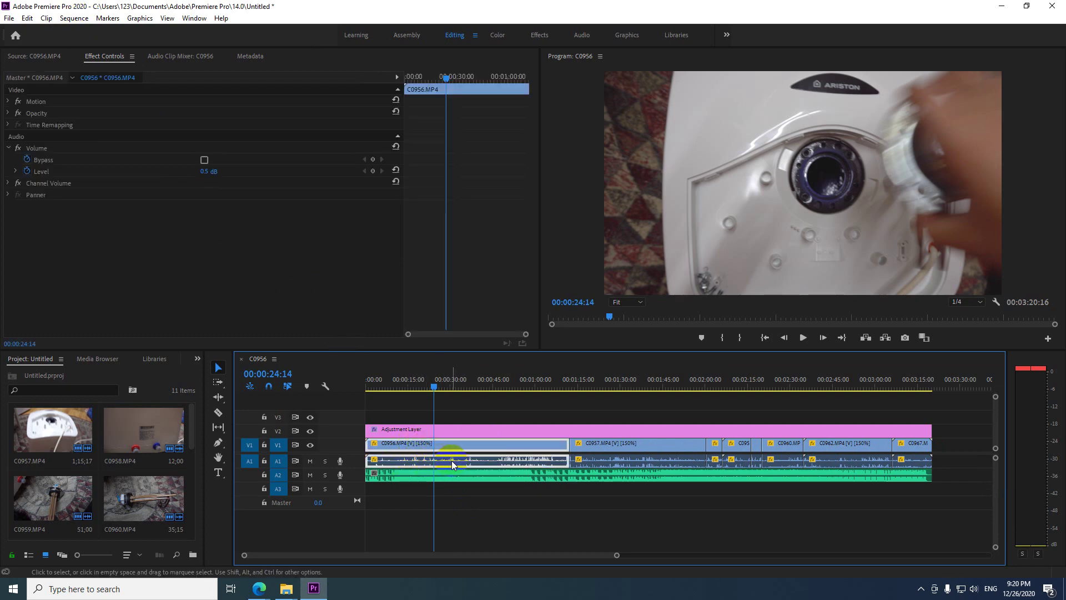
double_click(355, 461)
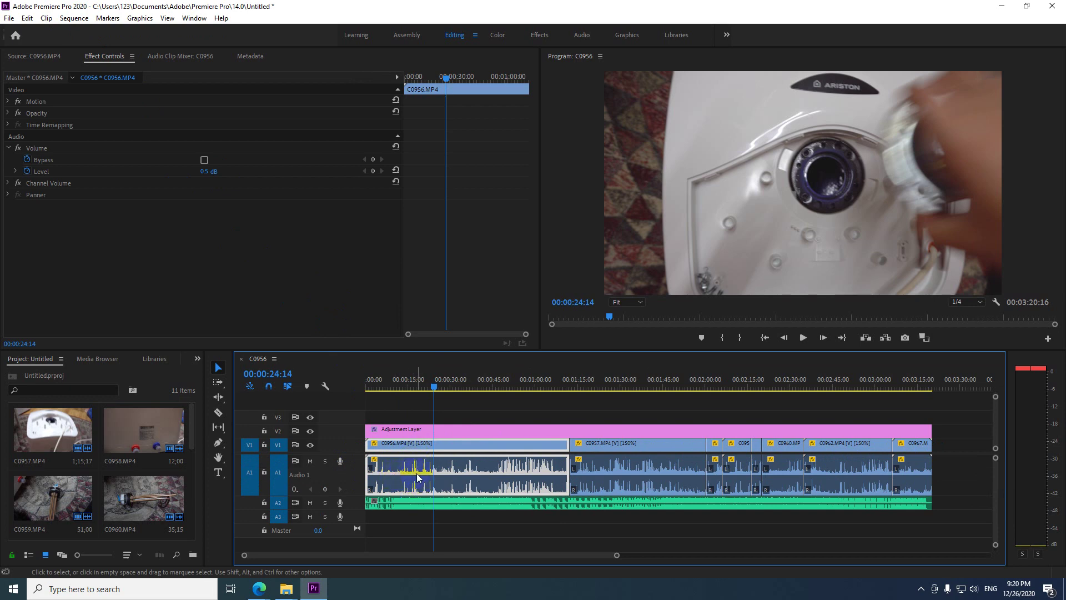
- Turn on Show Audio Keyframes and lower C0956.MP4's clip volume to -14.9 dB, leaving C0957 at 0.0 dB
click(325, 386)
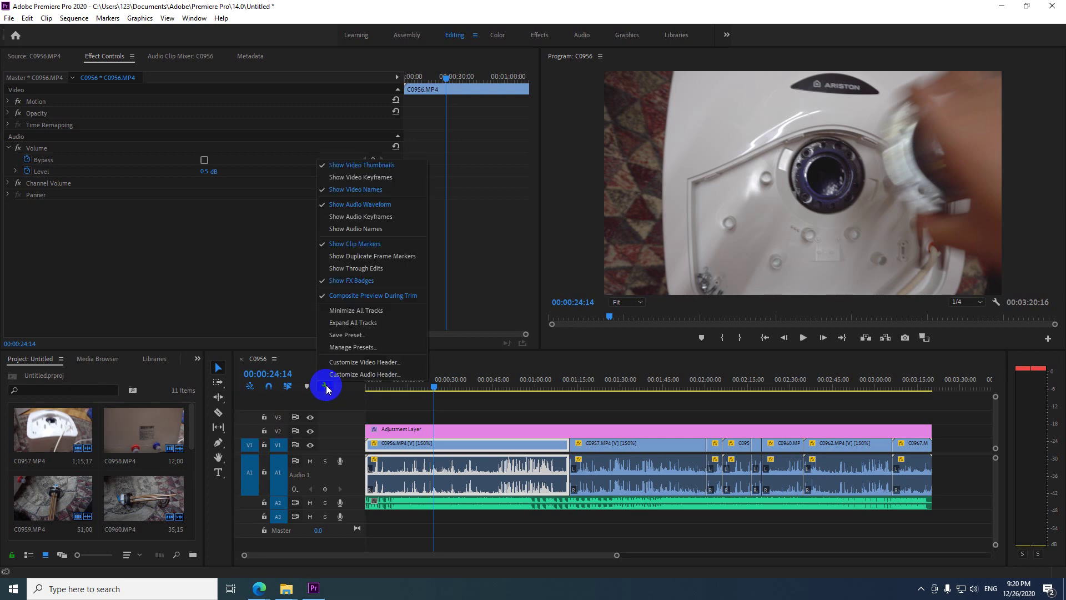
click(385, 222)
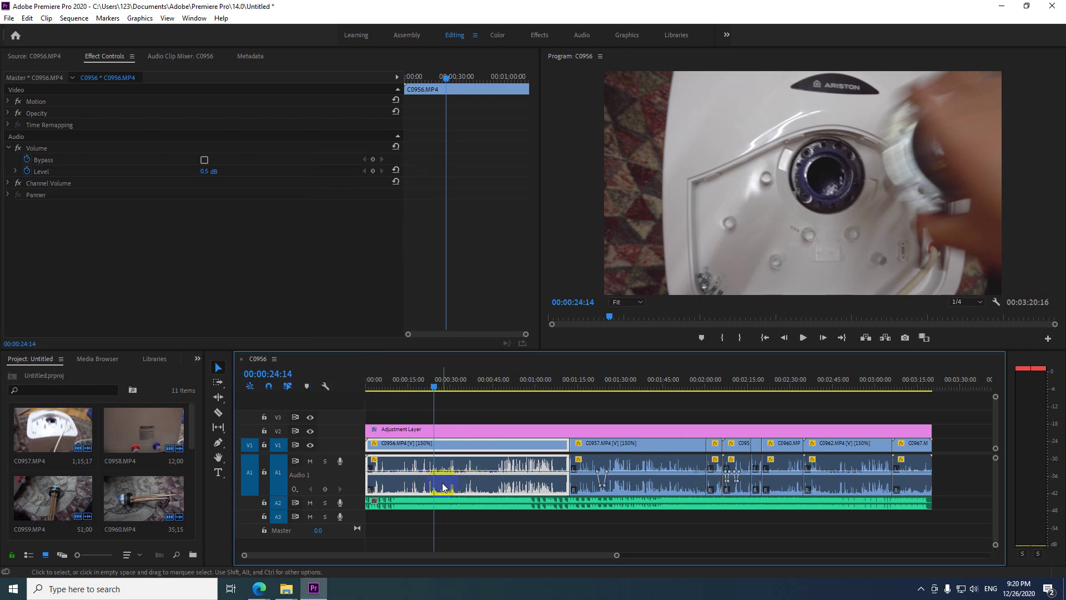
mouse_move(478, 475)
mouse_down()
mouse_move(481, 491)
mouse_move(482, 460)
mouse_move(483, 482)
mouse_up()
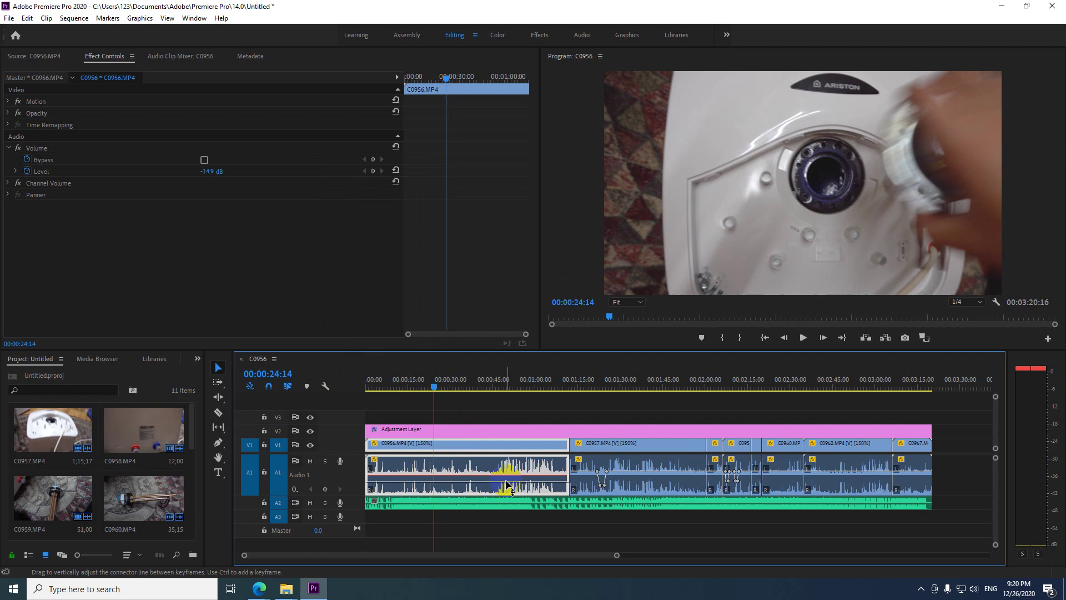
click(620, 476)
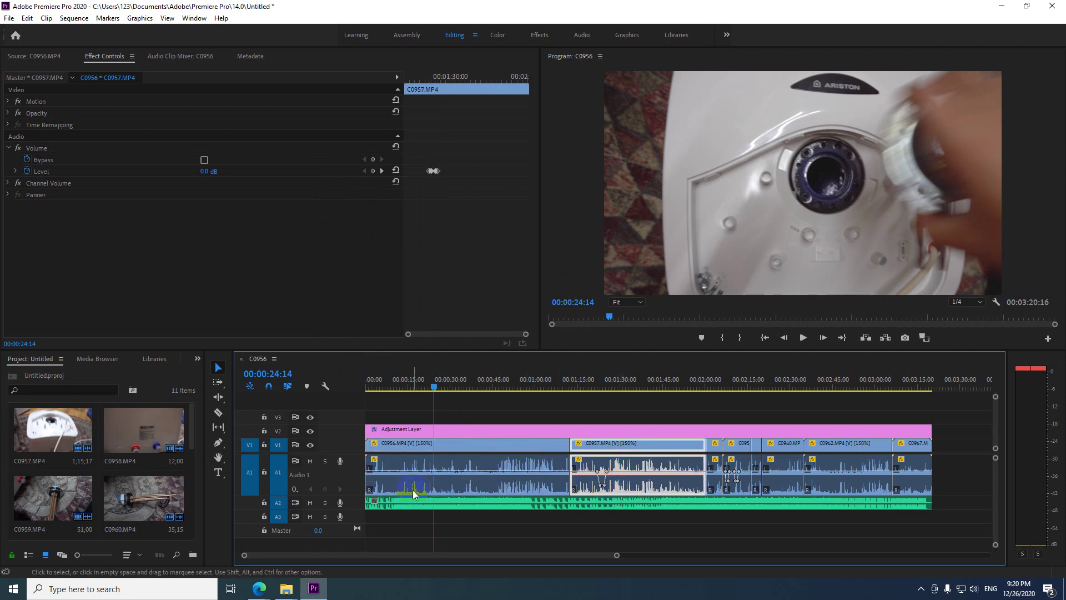
click(328, 490)
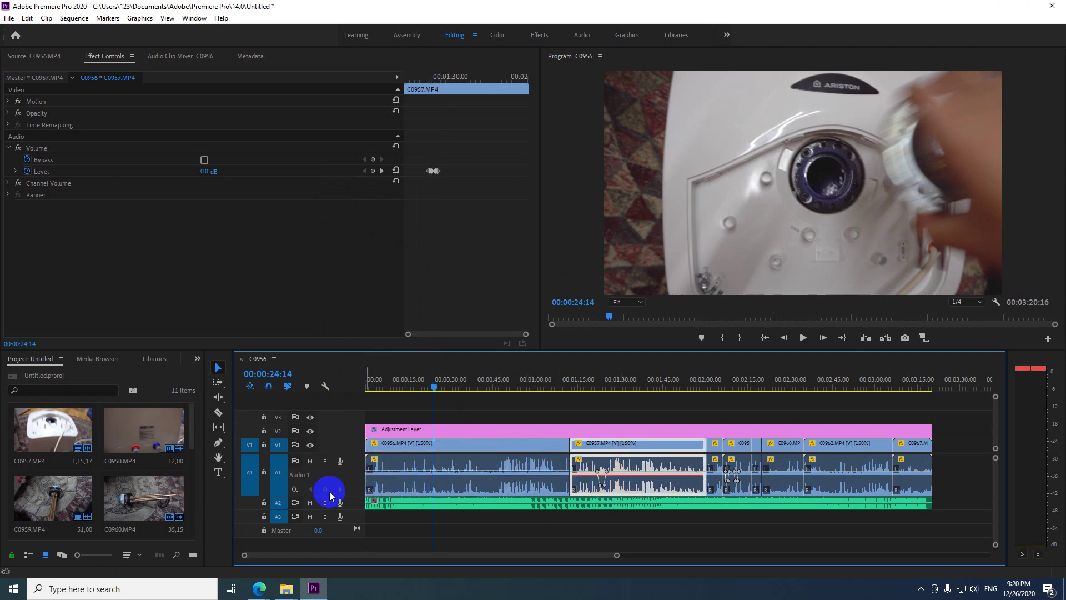
- Show A1's Track Keyframes > Volume and drag the track volume line down to -34.7 dB
click(295, 489)
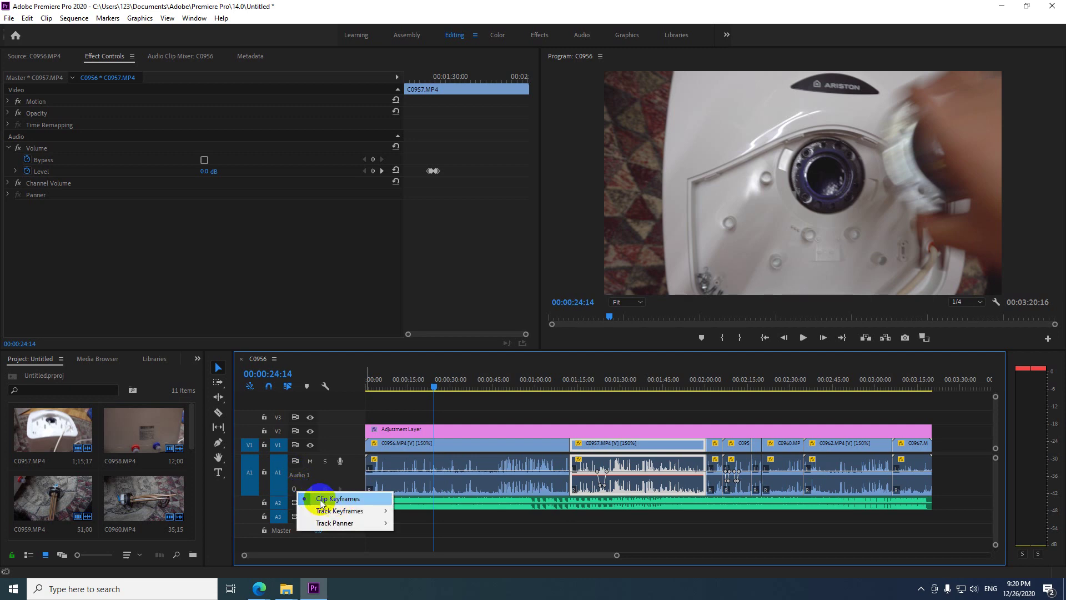
mouse_move(321, 515)
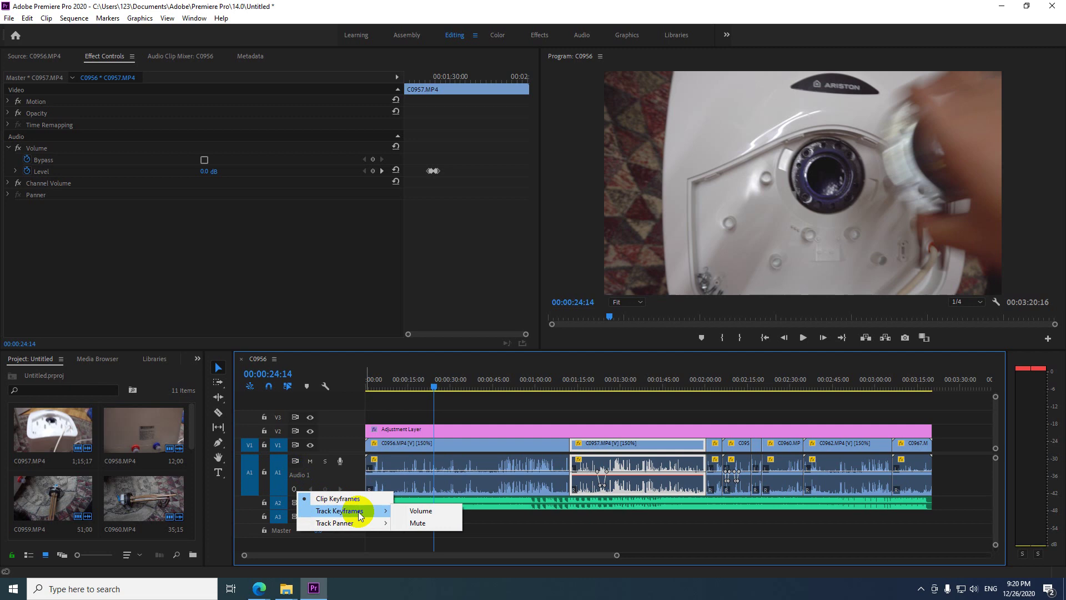
click(405, 511)
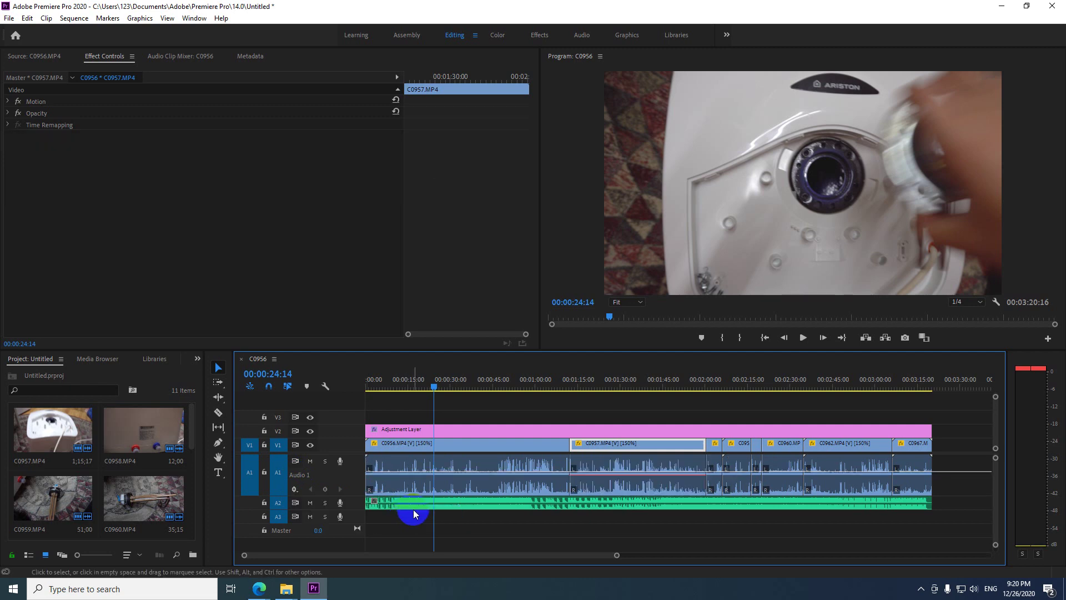
click(535, 465)
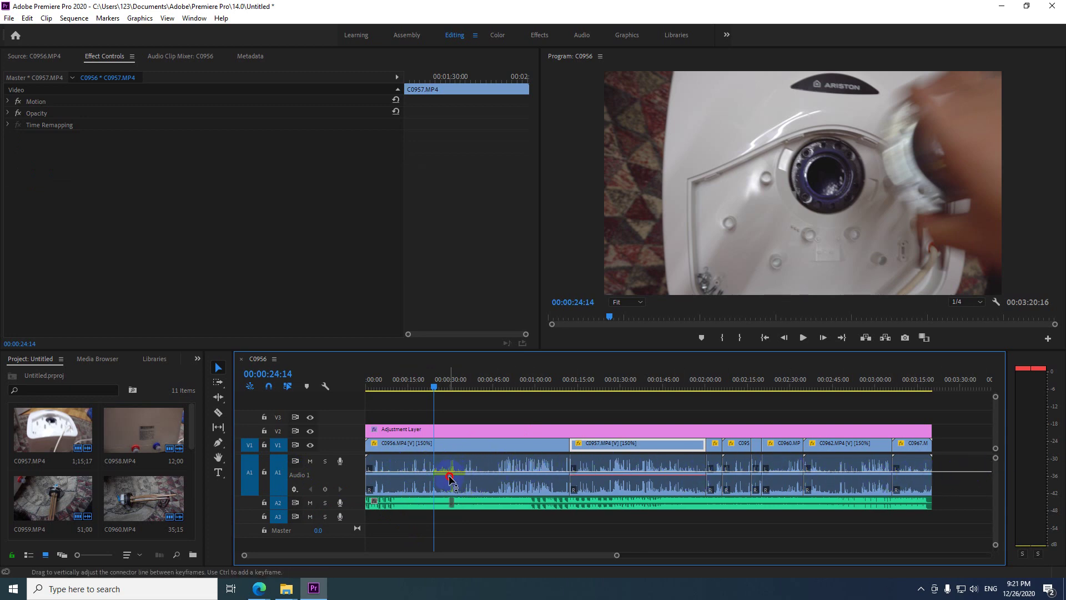
mouse_move(450, 478)
mouse_down()
mouse_move(452, 489)
mouse_move(452, 460)
mouse_move(452, 486)
mouse_up()
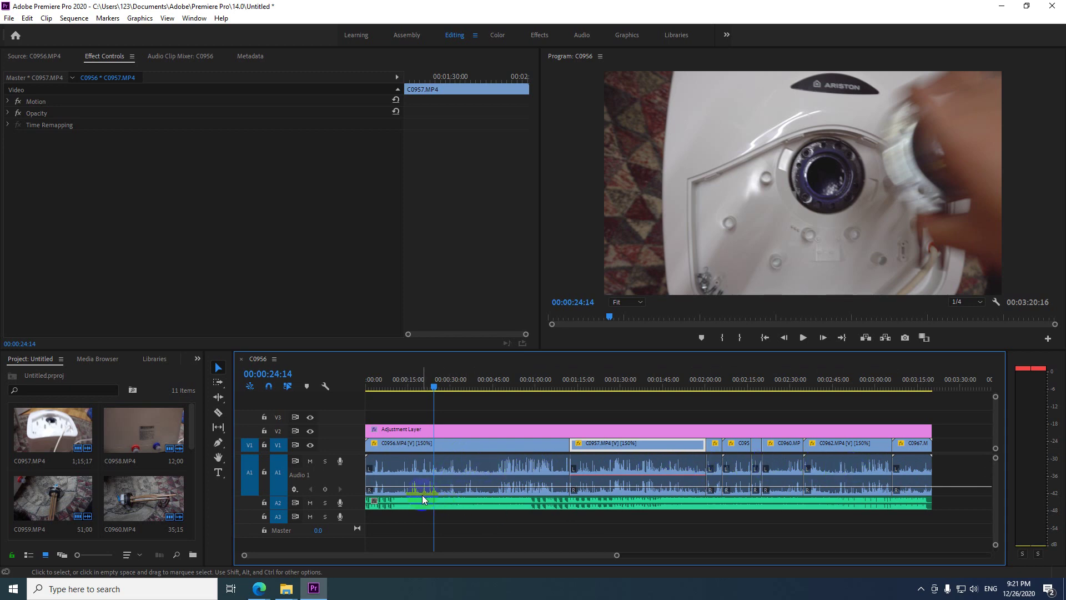
click(452, 512)
- Switch A1 back to Clip Keyframes and pull a C0956 volume keyframe down to -16.1 dB
click(363, 253)
click(302, 493)
right_click(299, 494)
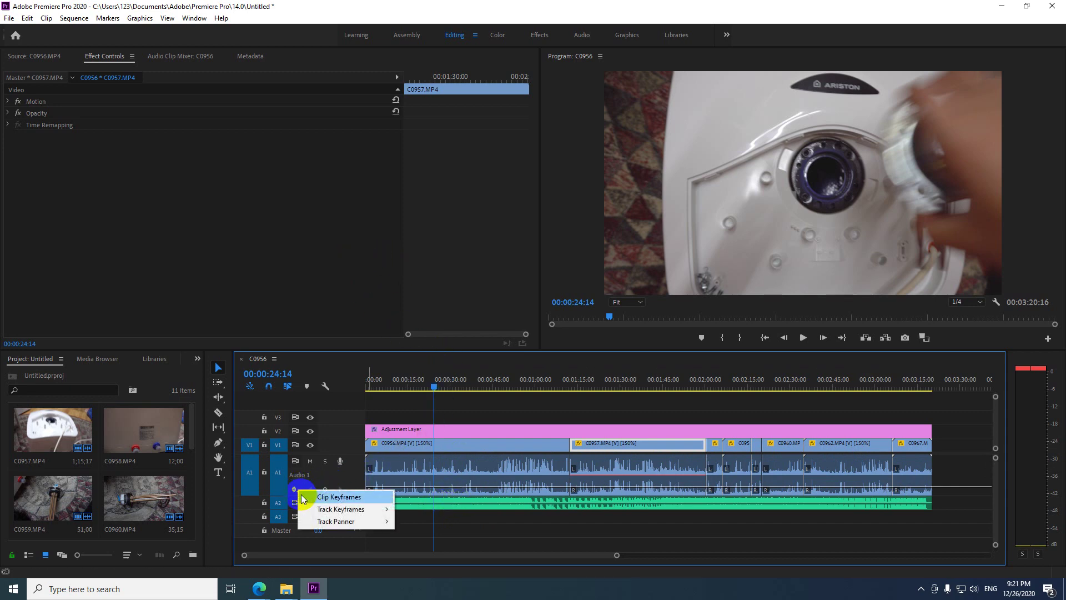
click(327, 497)
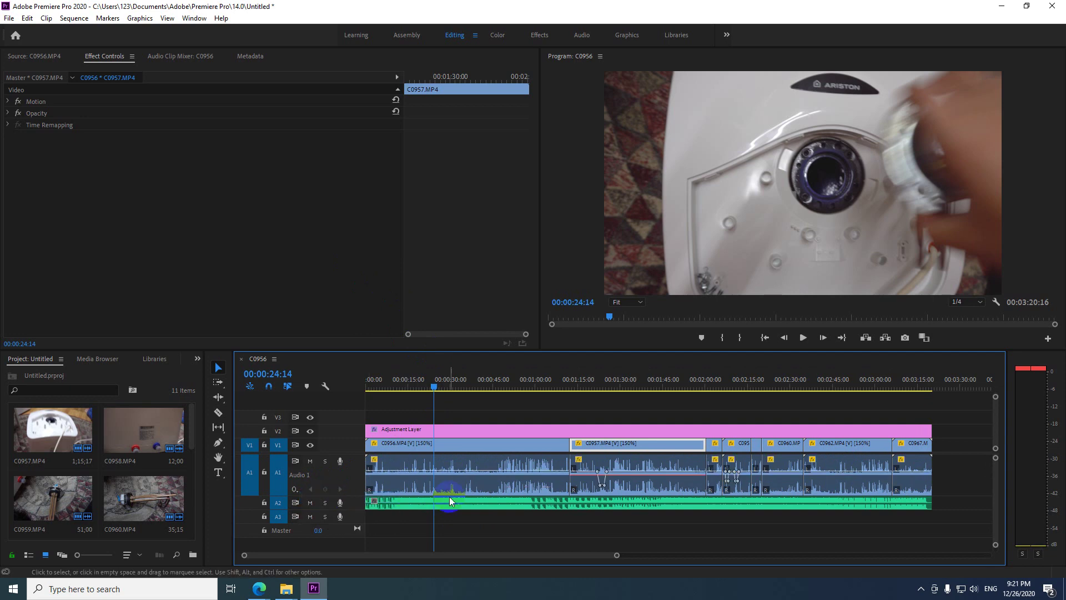
click(418, 473)
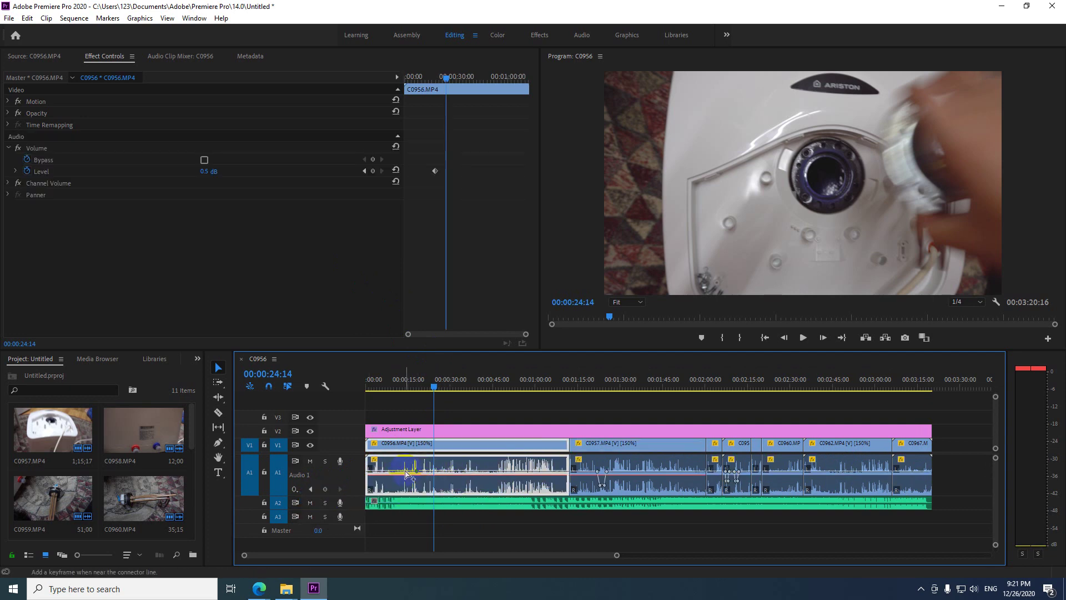
drag(397, 473, 408, 498)
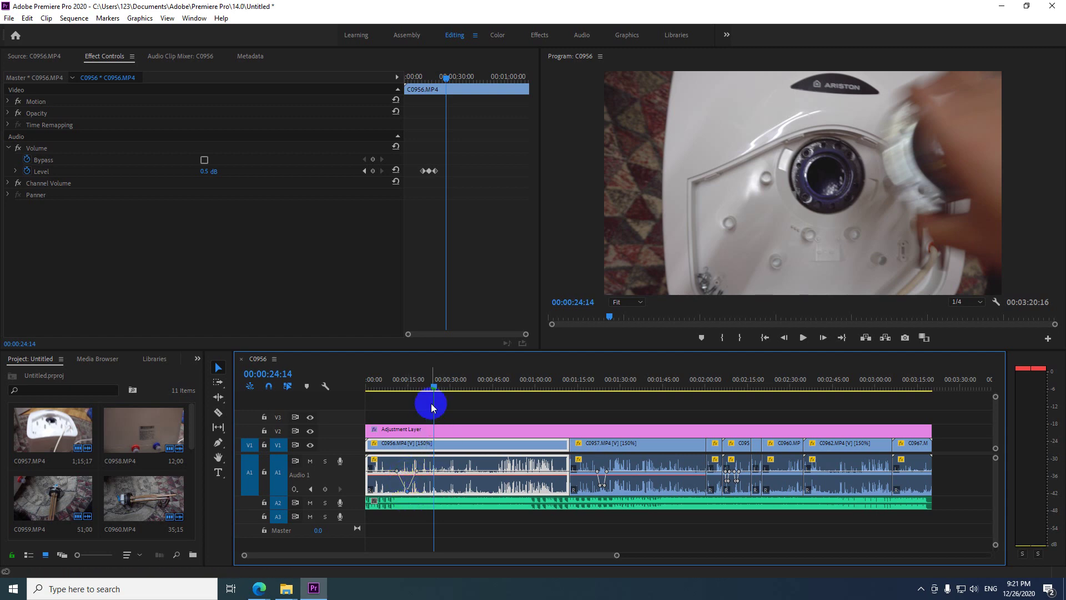
- In the Audio Clip Mixer, play from 00:00:09:21, ride the A1 fader down and up, stopping at 00:00:19:34
click(171, 60)
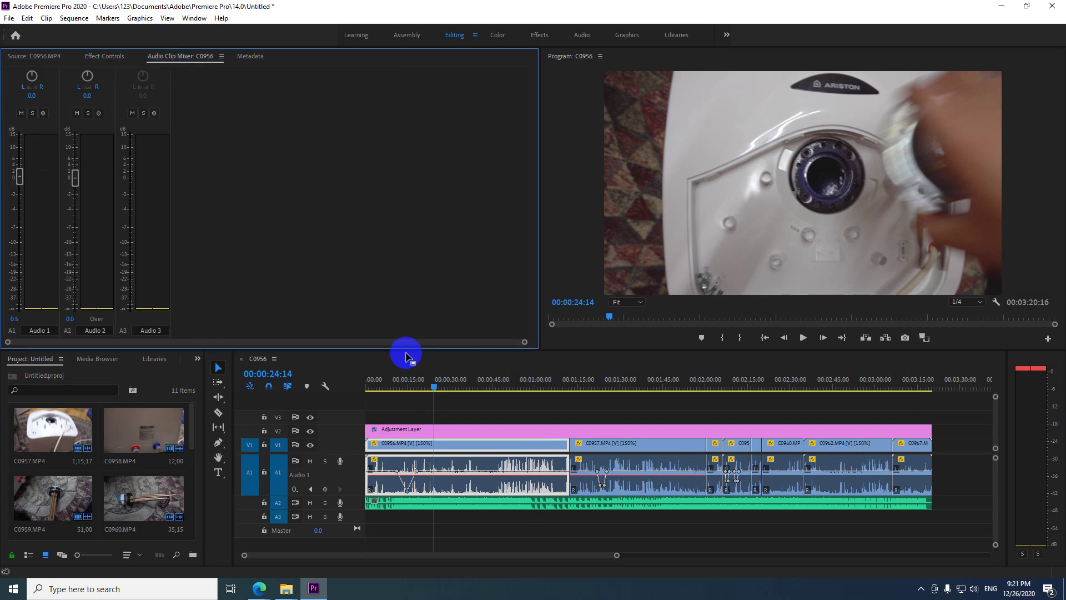
drag(435, 392, 393, 389)
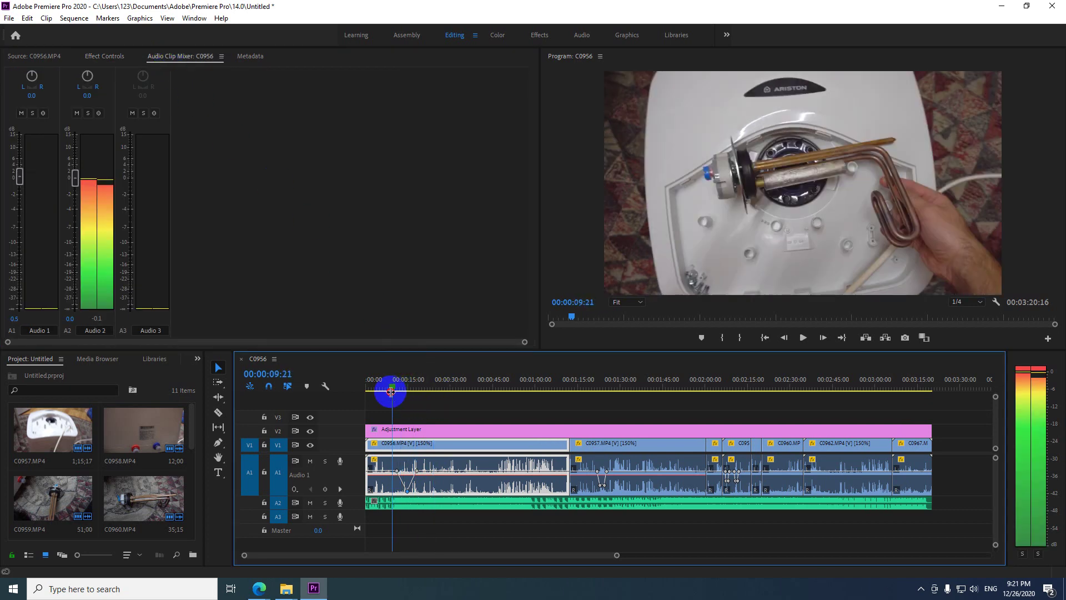
click(805, 339)
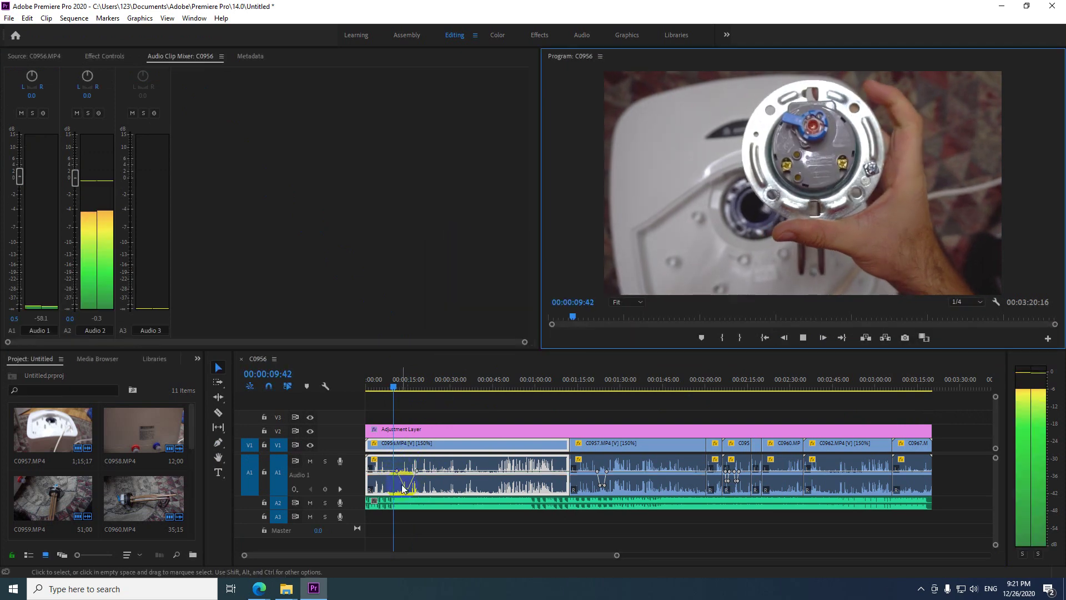
click(53, 229)
drag(38, 222, 22, 316)
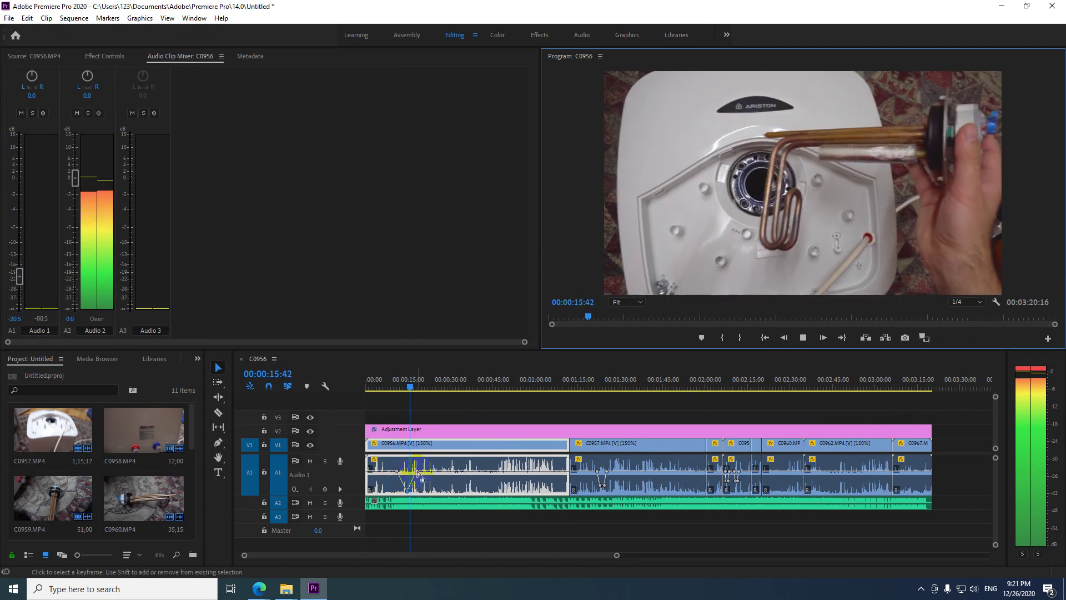
drag(105, 341, 35, 232)
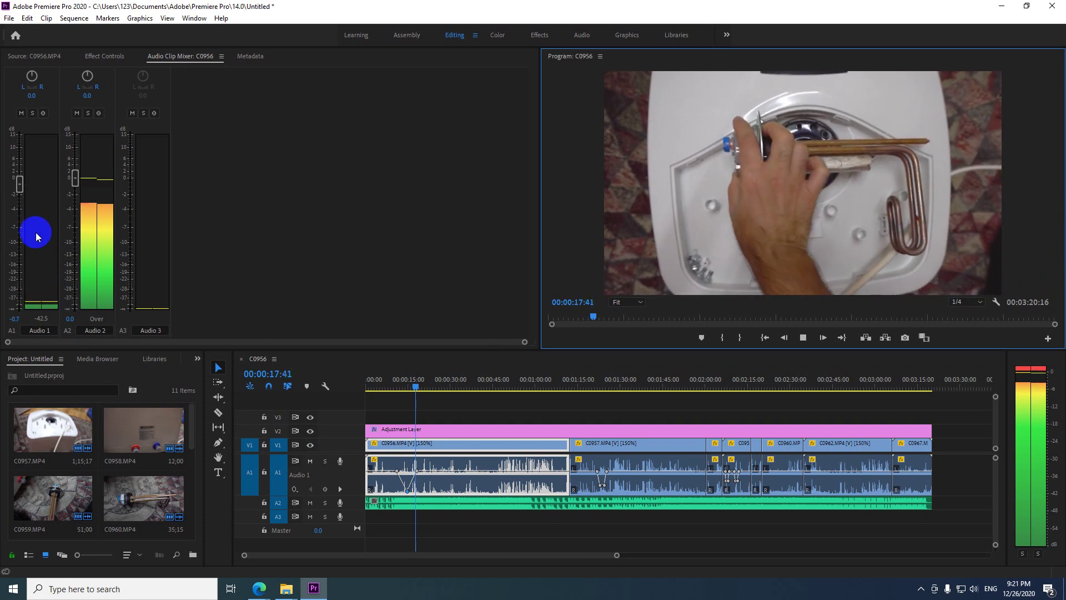
click(803, 340)
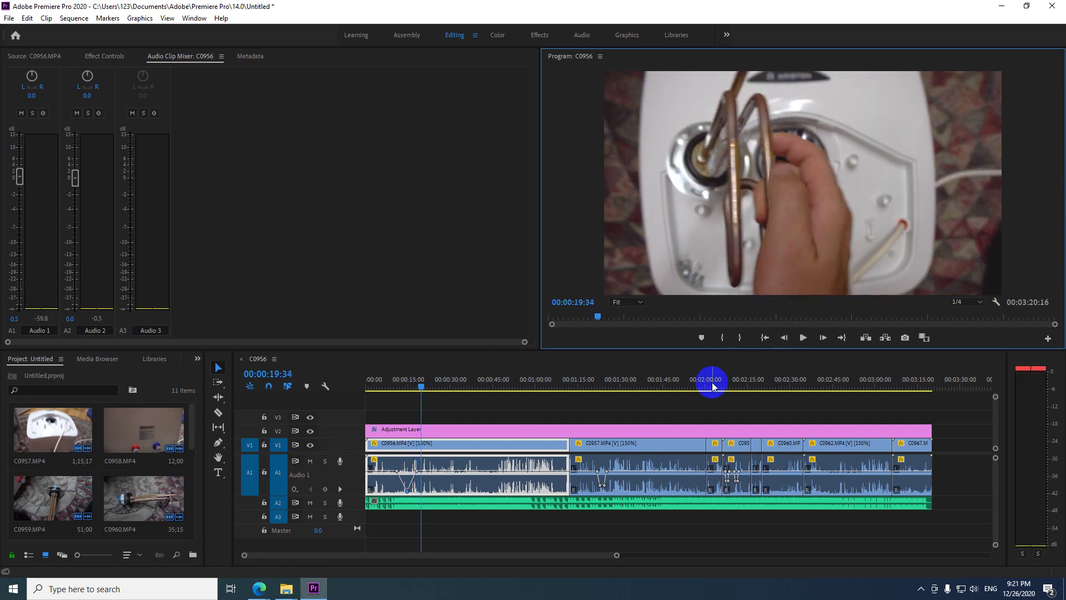
- Show Audio 1's track volume line and add keyframes, dragging one down to form a dip
click(298, 491)
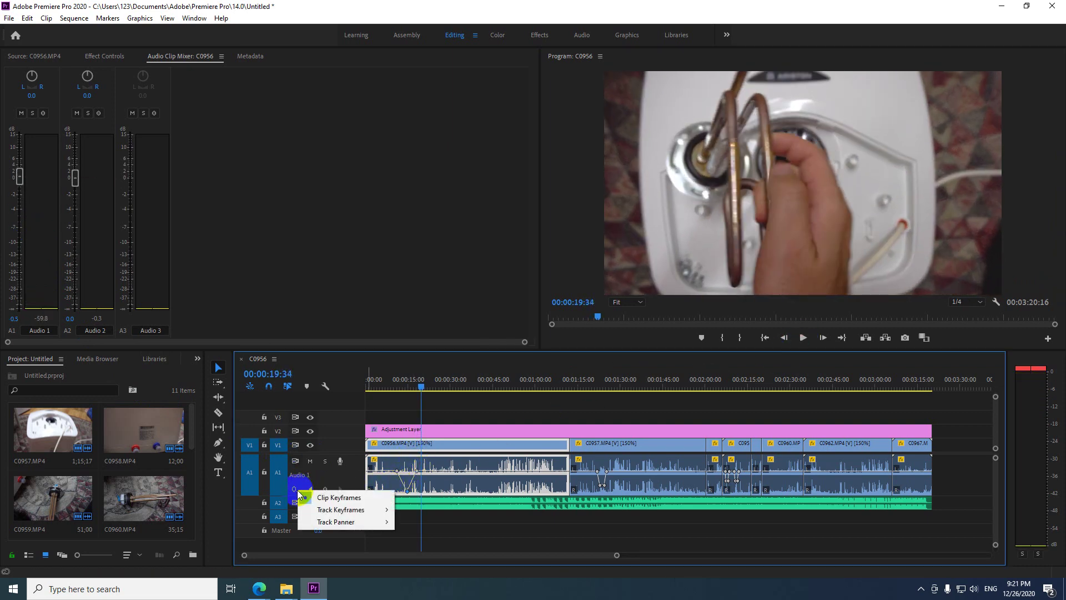
mouse_move(355, 510)
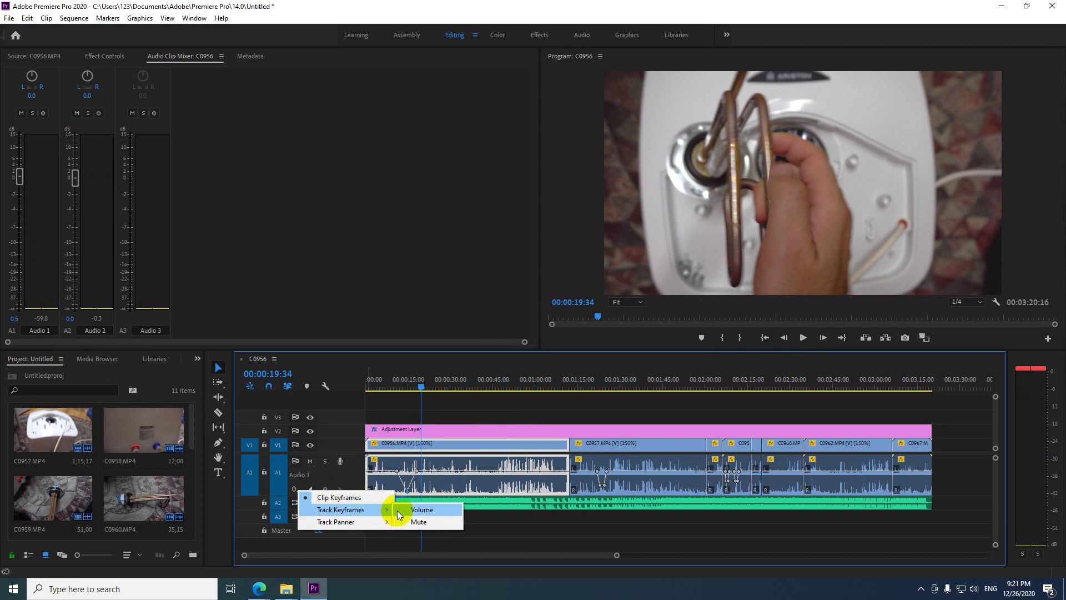
click(419, 509)
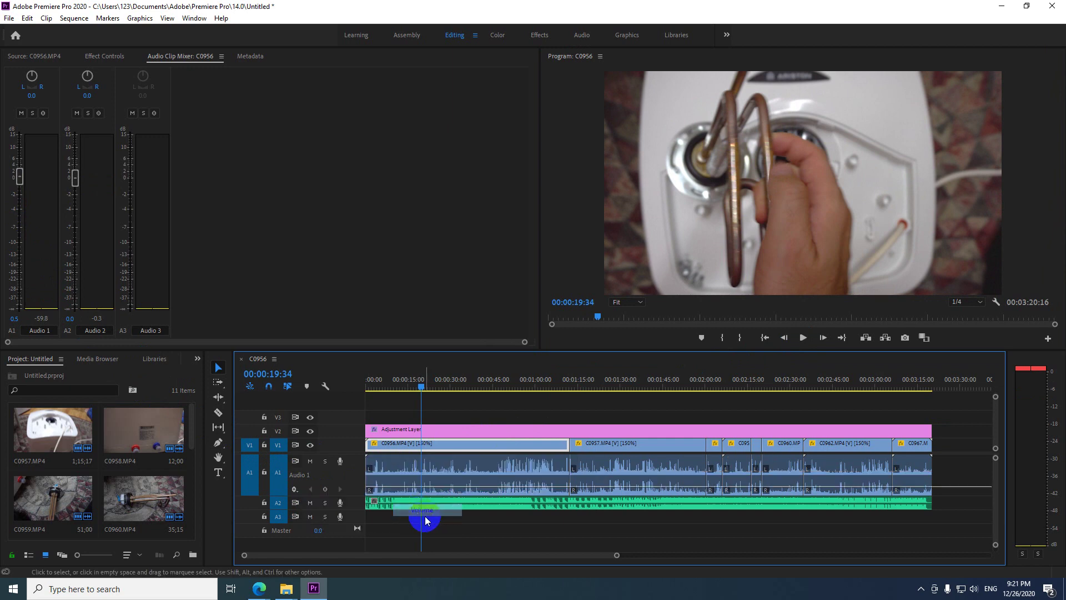
ctrl+click(454, 490)
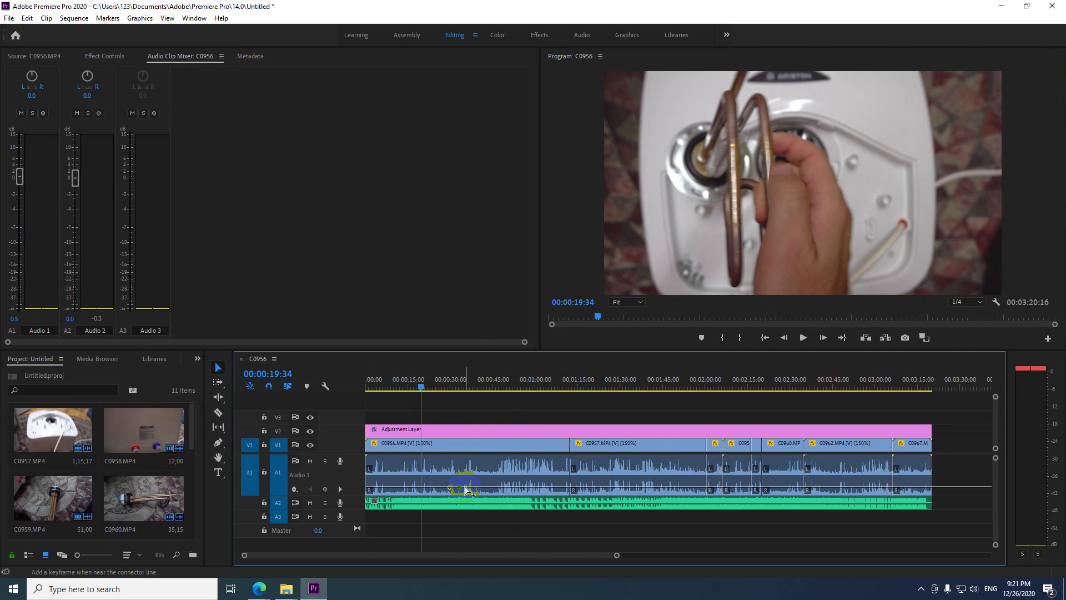
ctrl+click(462, 490)
mouse_move(459, 488)
mouse_down()
mouse_move(438, 474)
mouse_move(468, 475)
mouse_up()
- Play back from just before the dip to hear the volume change, then stop
click(442, 388)
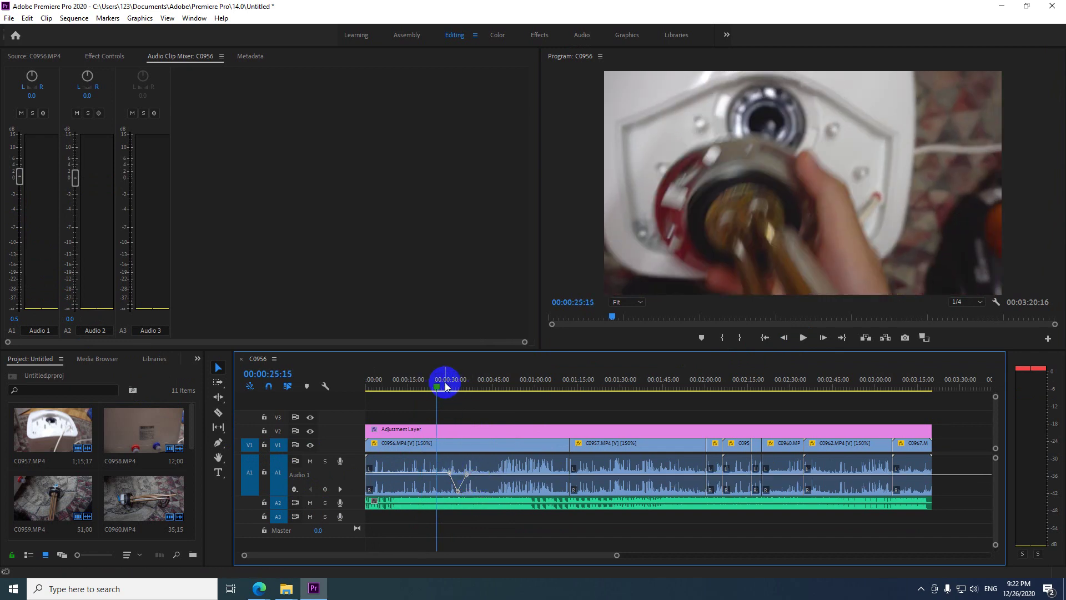
click(803, 338)
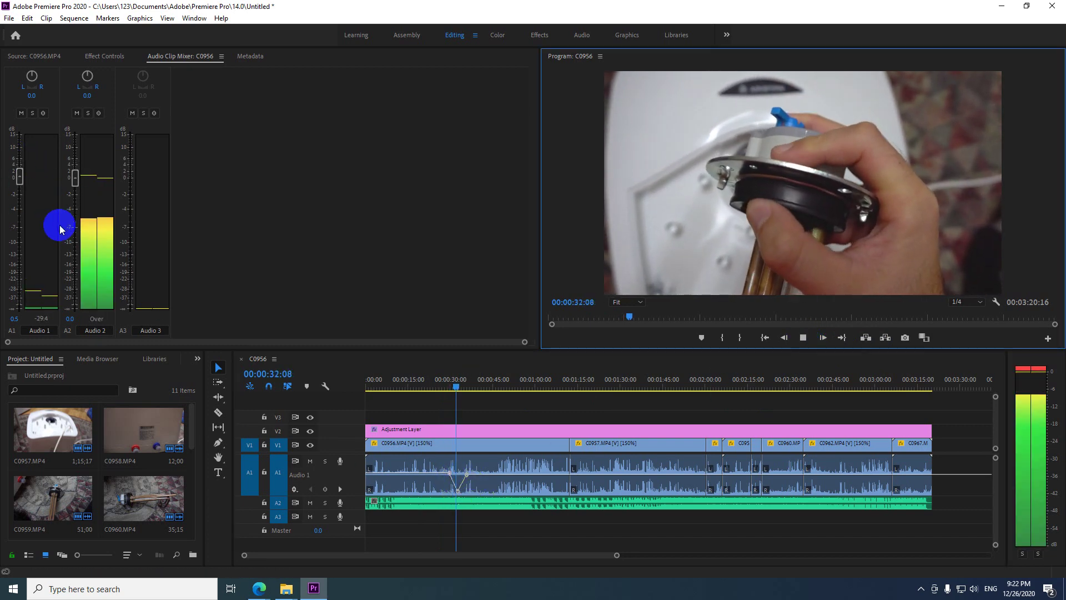
click(802, 339)
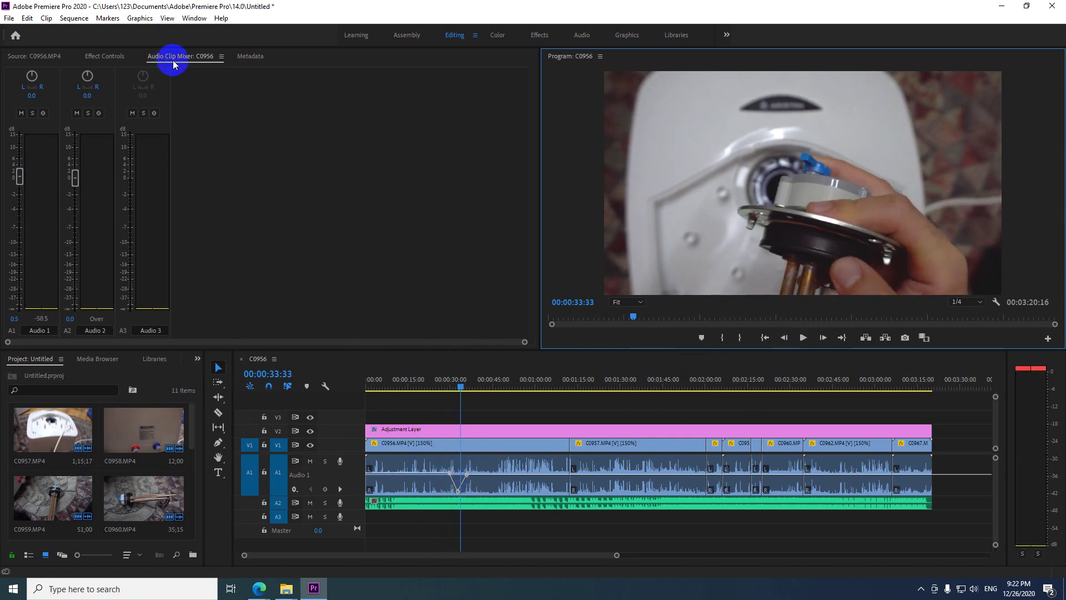
- Open the Audio Track Mixer from the panel list and dock its tab beside the Audio Clip Mixer
click(190, 20)
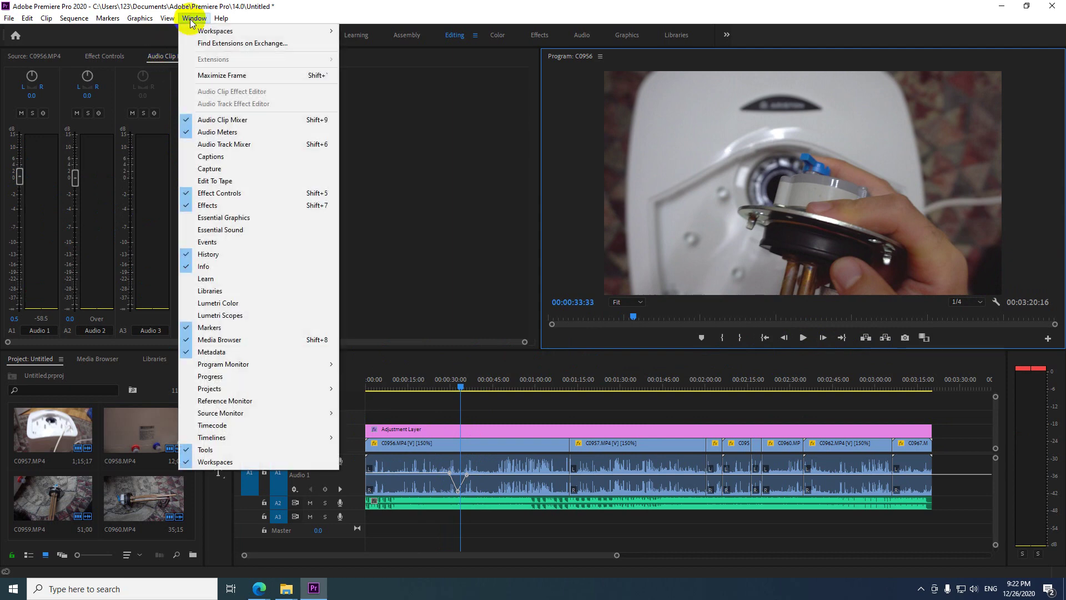
click(228, 149)
drag(307, 61, 266, 60)
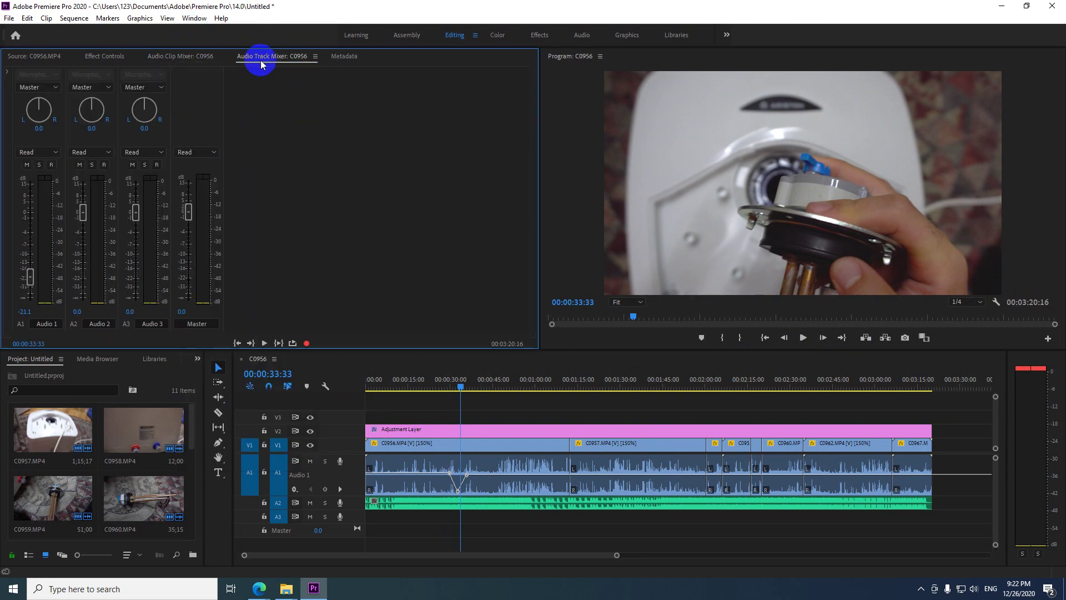
click(173, 57)
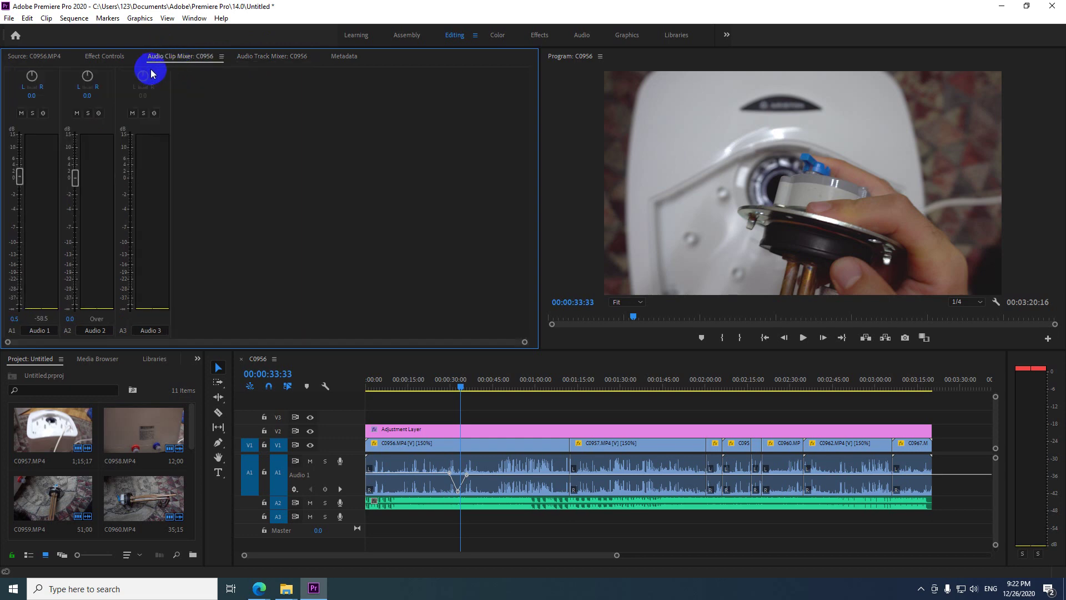
click(271, 57)
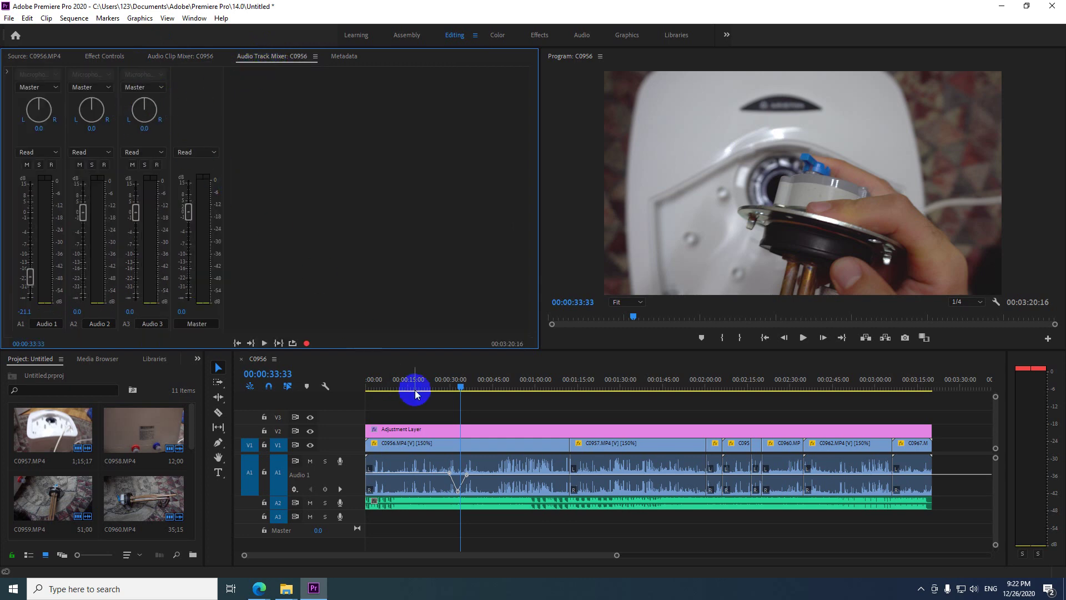
- Play from 00:00:28:03, lowering Audio 1 to -23.4 and -26.2 dB, then raising it to -4.7 dB
click(445, 389)
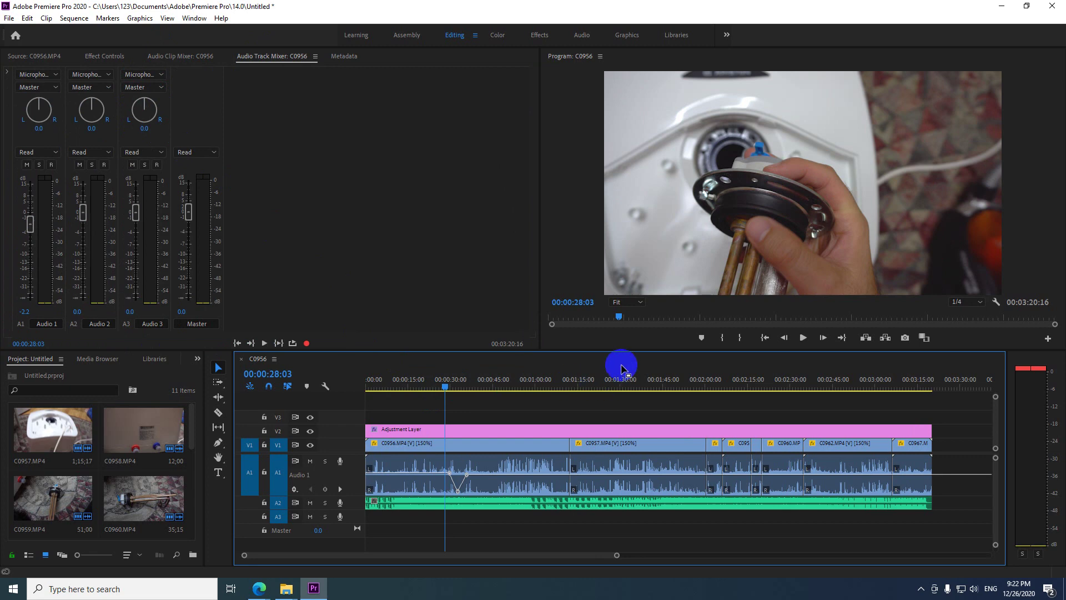
click(803, 337)
mouse_move(44, 236)
mouse_down()
mouse_move(20, 294)
mouse_move(28, 300)
mouse_move(41, 274)
mouse_move(31, 239)
mouse_up()
click(449, 486)
click(698, 366)
click(803, 337)
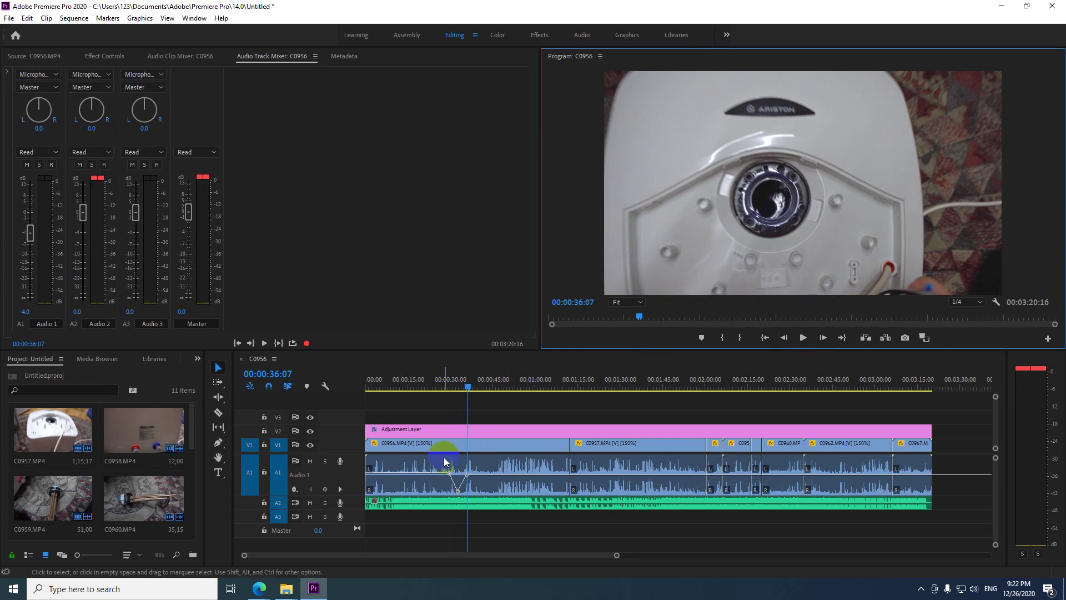
click(415, 487)
click(412, 474)
- With the Pen tool, marquee-select the dip's track volume keyframes on Audio 1 and delete them
click(297, 426)
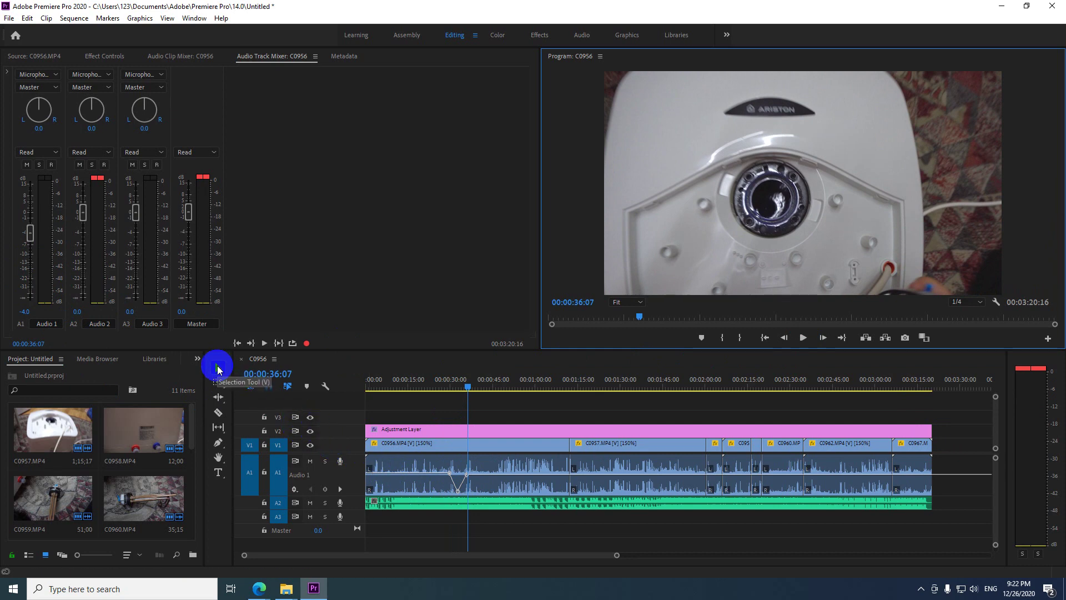
click(458, 487)
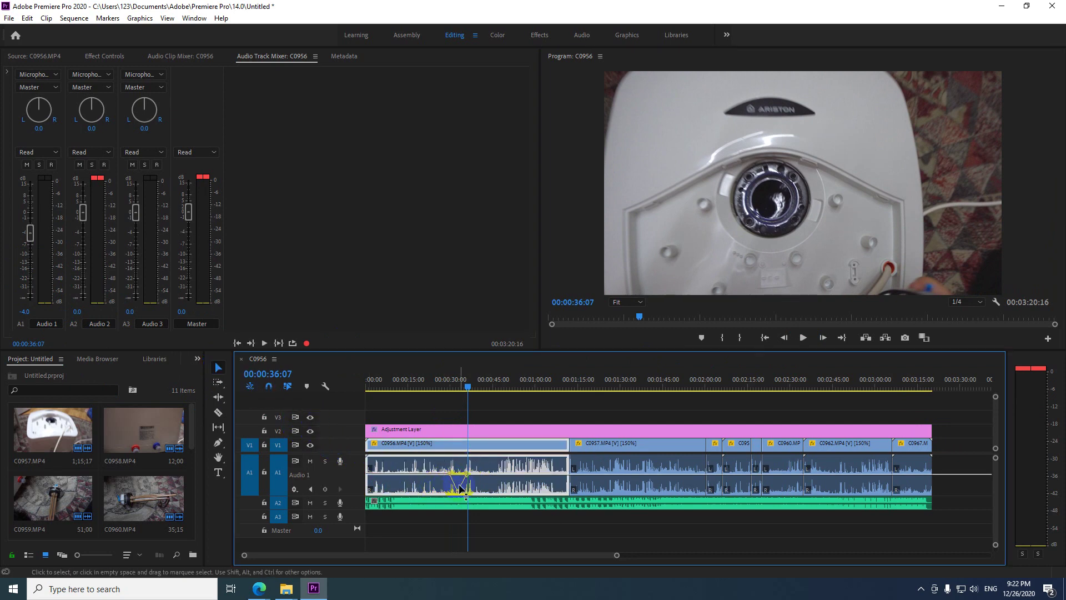
drag(503, 526, 443, 462)
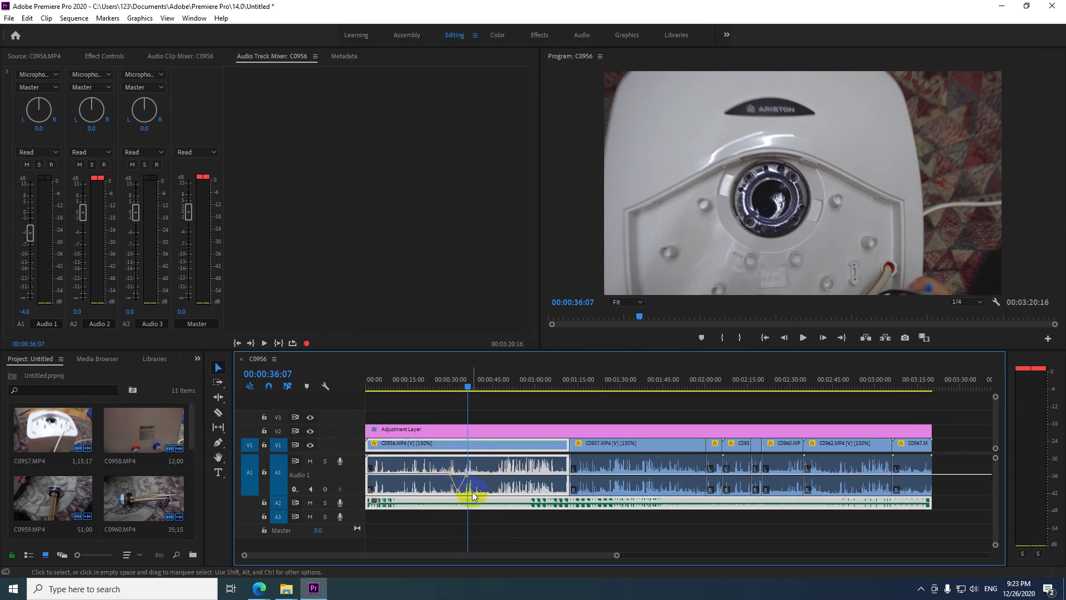
click(476, 533)
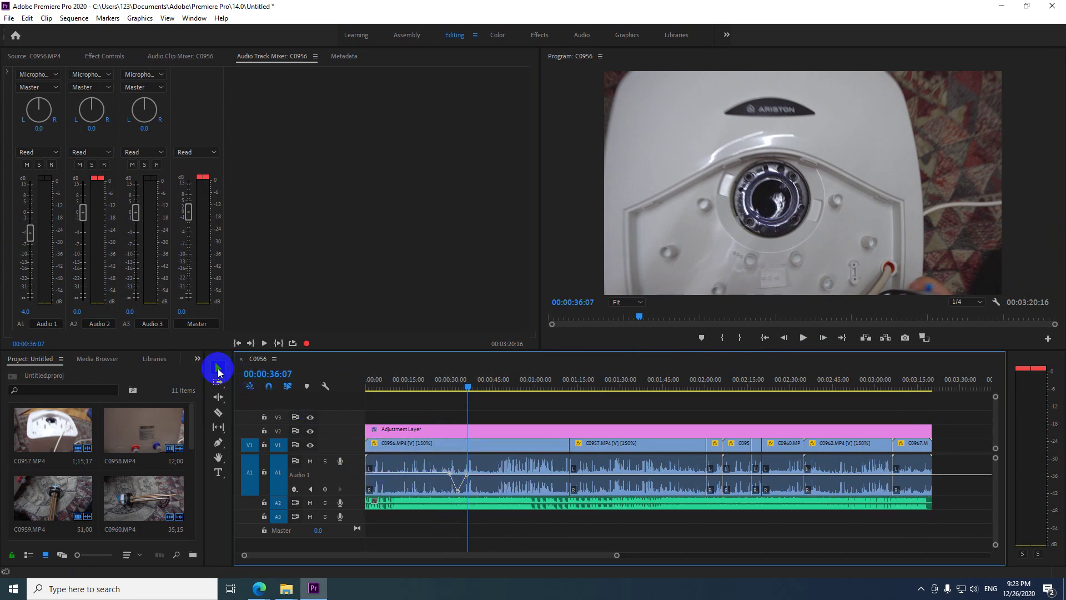
click(219, 444)
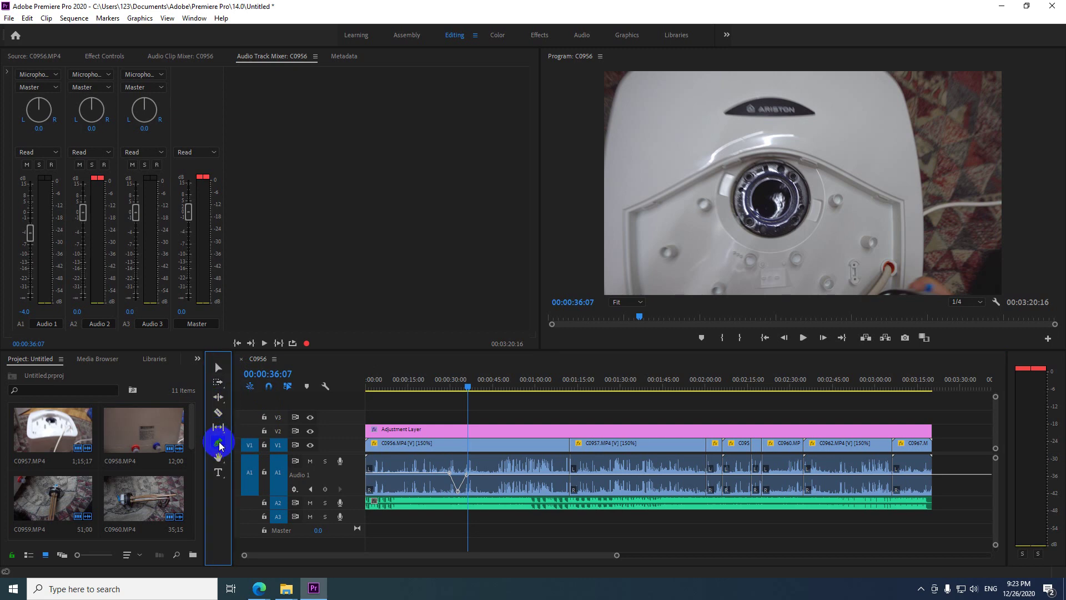
click(497, 530)
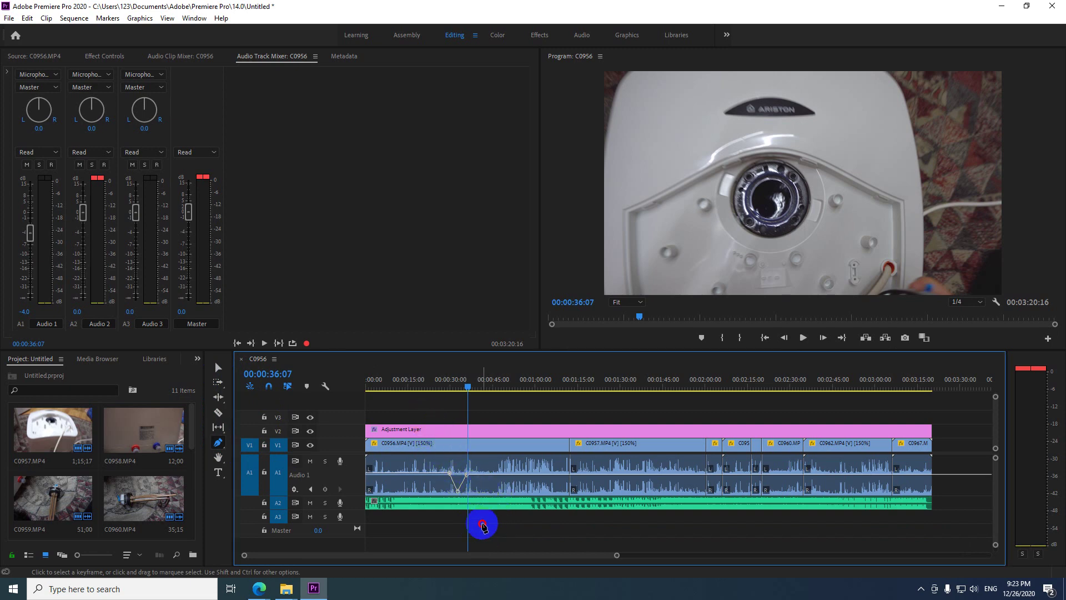
click(497, 464)
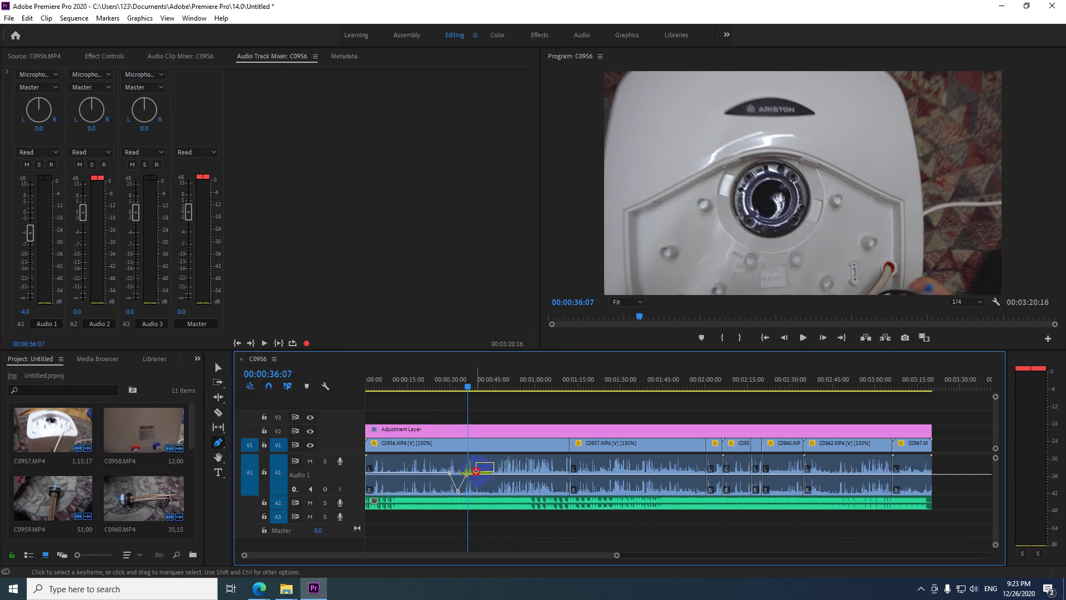
mouse_move(436, 500)
mouse_down()
mouse_move(468, 485)
mouse_move(448, 490)
mouse_up()
drag(433, 504, 435, 505)
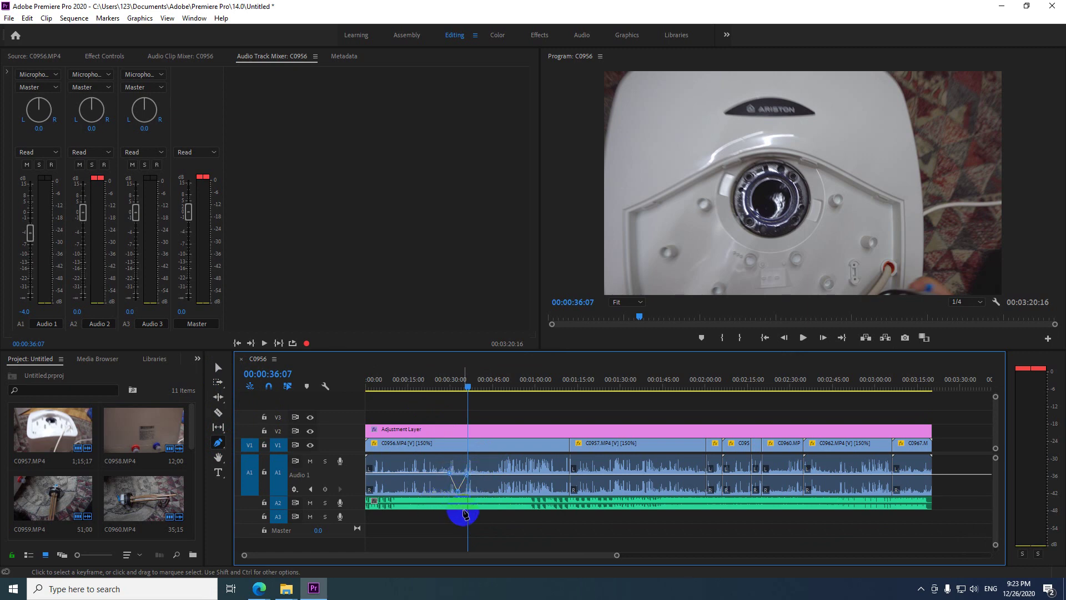
key(Delete)
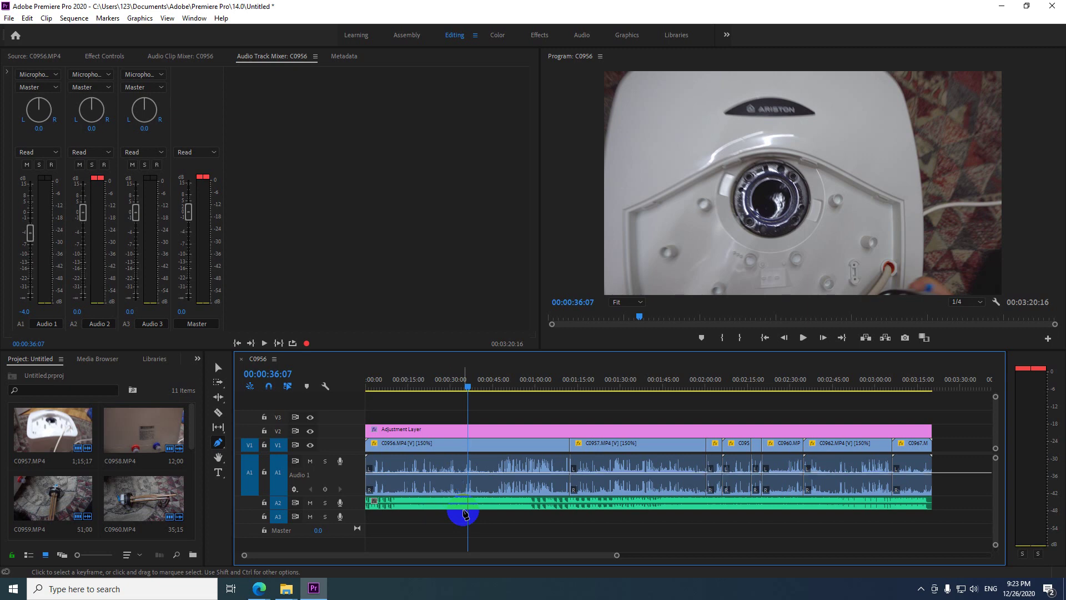
- Set Audio 1 to Clip Keyframes and select C0956 to reveal its earlier clip volume dip
click(295, 490)
click(319, 498)
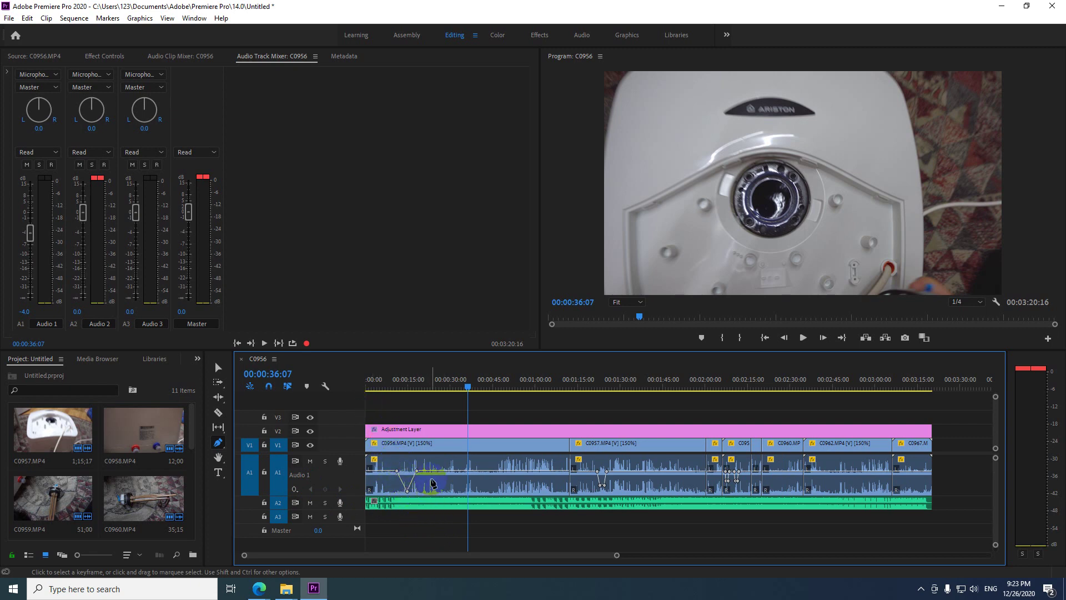
click(415, 471)
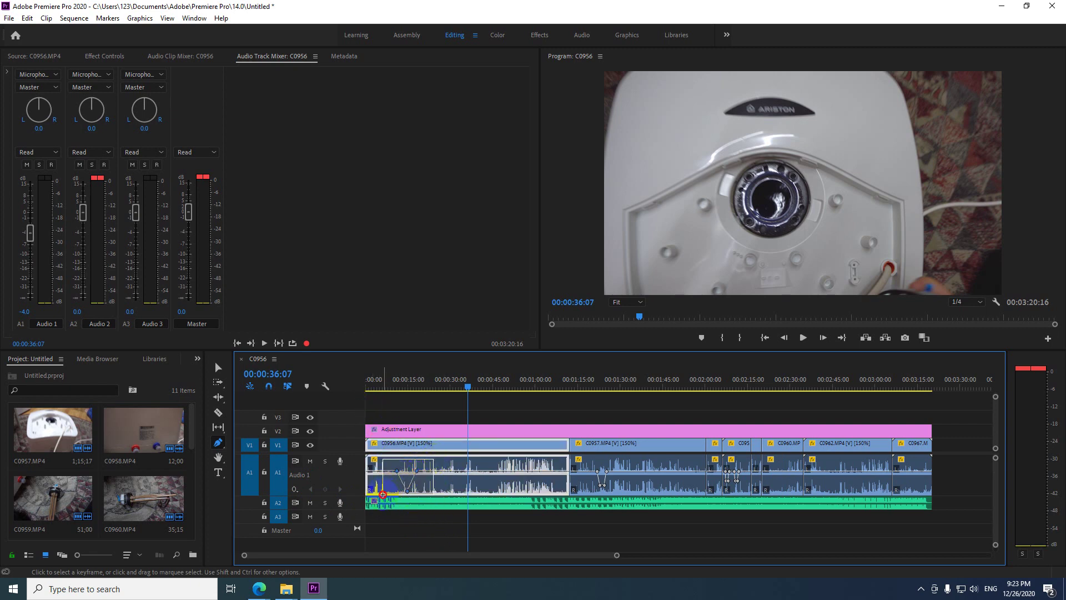